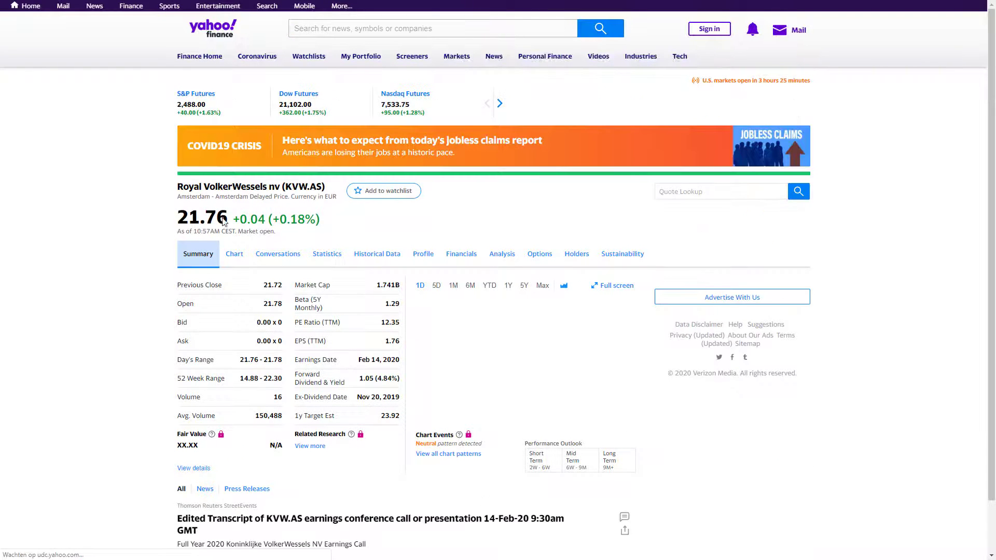
Step: Set the KVW.AS historical data period to 17-04-2018 through 01-04-2020
click(391, 265)
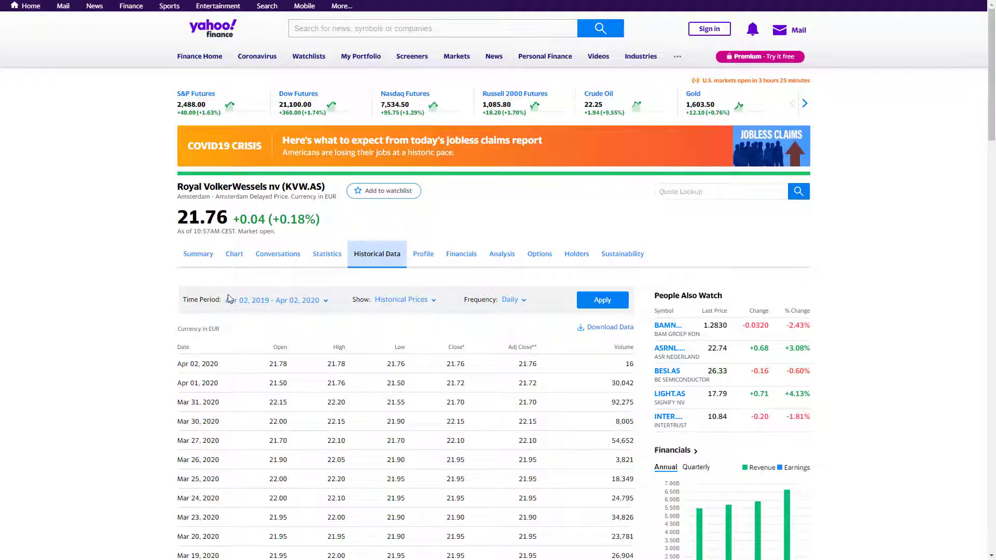
click(250, 303)
click(244, 367)
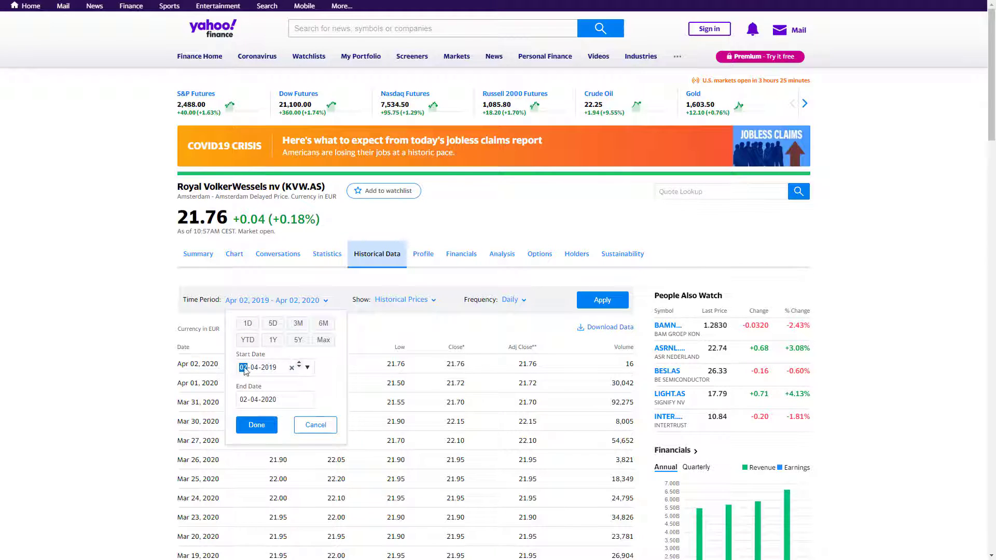
text(17)
click(269, 369)
text(2018)
click(243, 400)
text(01)
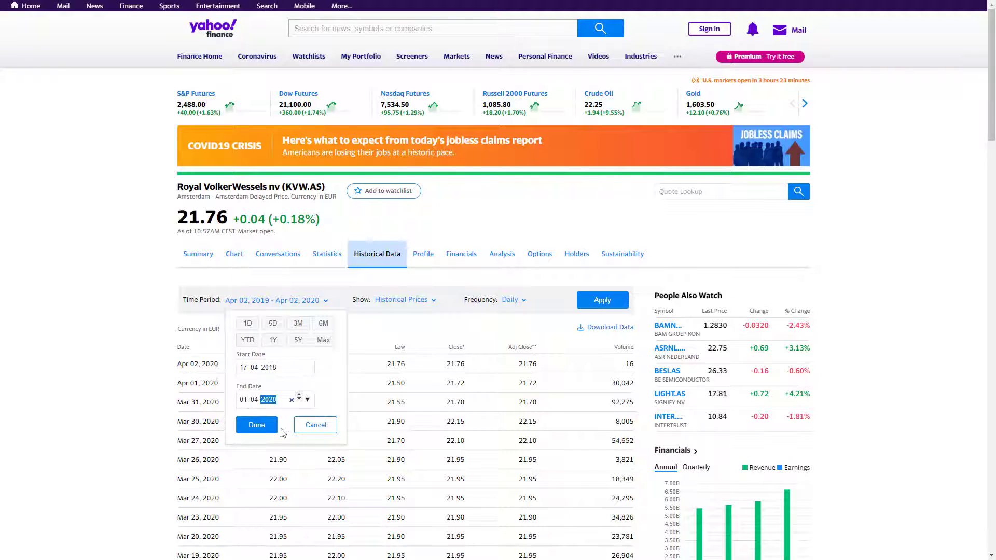
click(257, 425)
Step: Download the historical price data for KVW.AS as a CSV file
scroll(487, 322, down, 2)
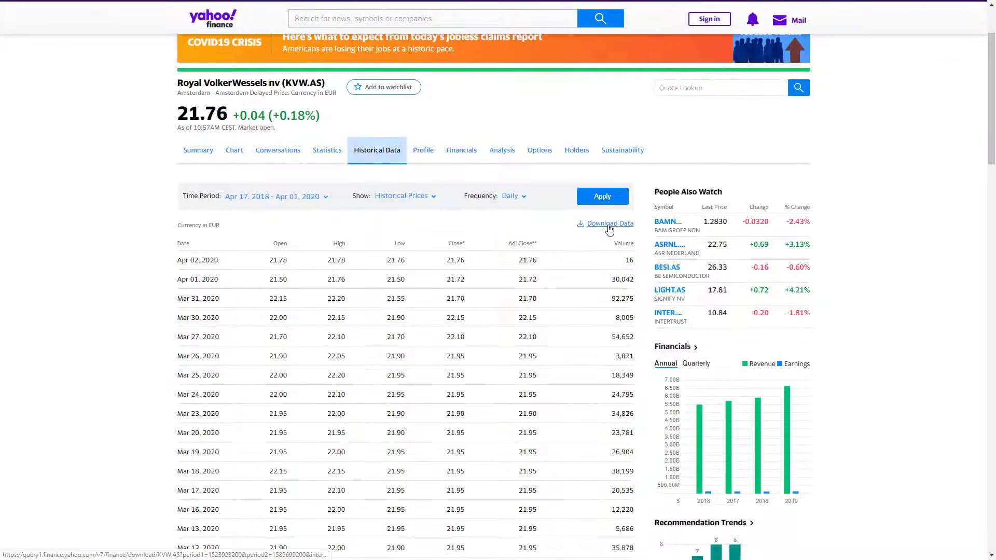
click(602, 225)
click(469, 399)
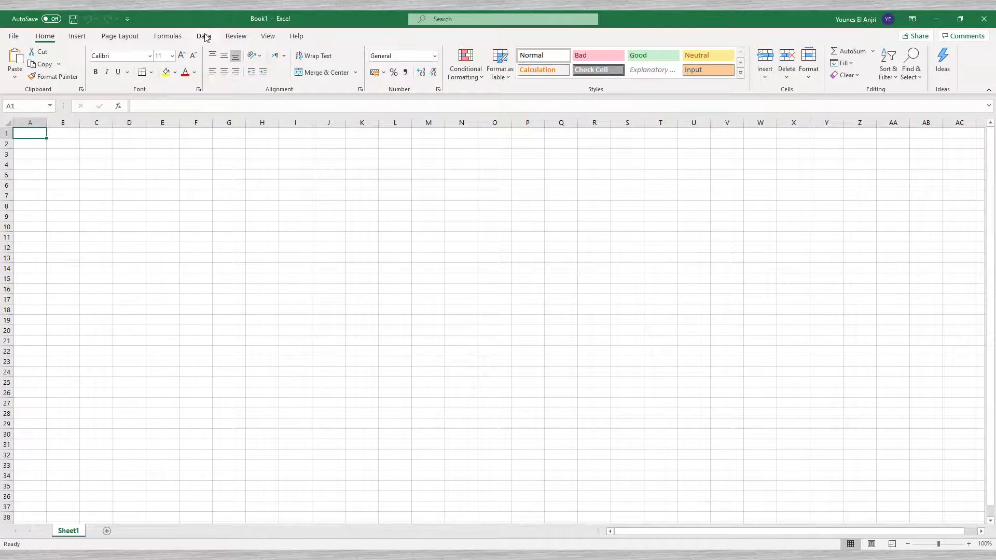
Step: In Excel, import KVW.AS.csv from the VaR folder and load it into the workbook as a table
click(204, 36)
click(40, 62)
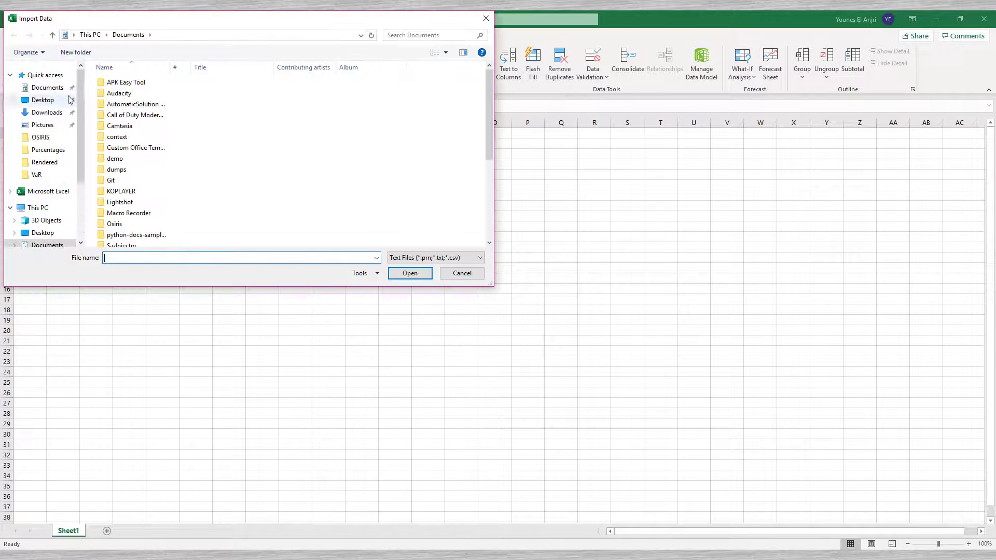
click(48, 112)
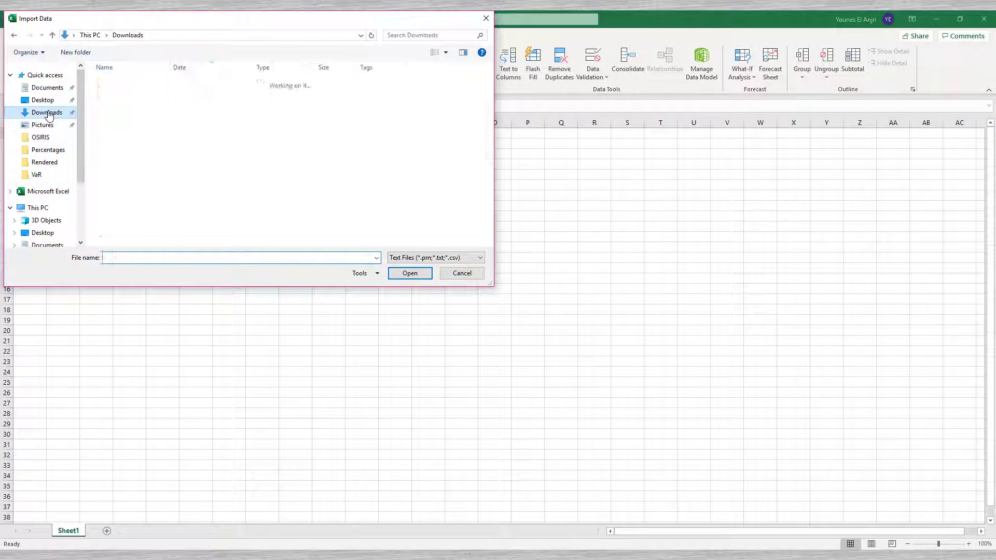
click(57, 175)
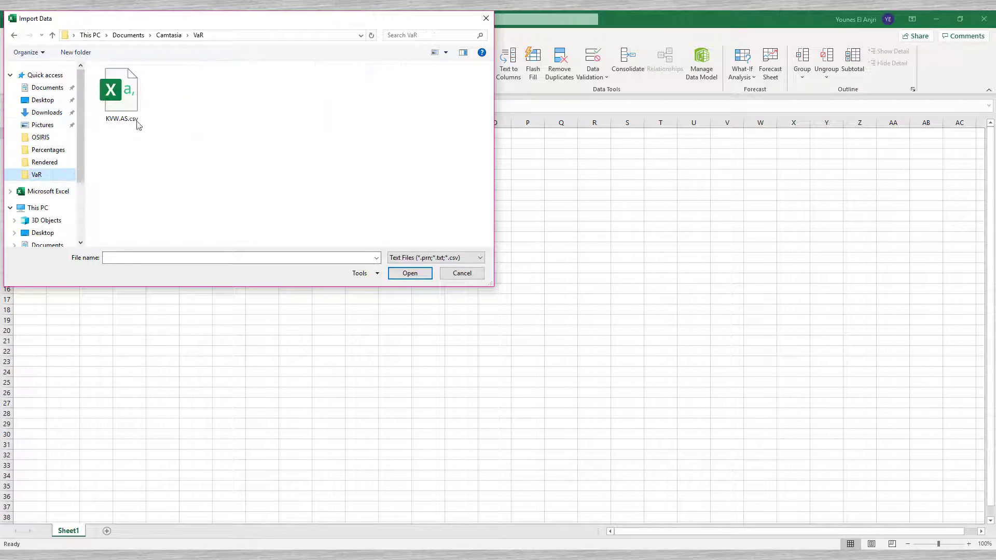
double_click(127, 112)
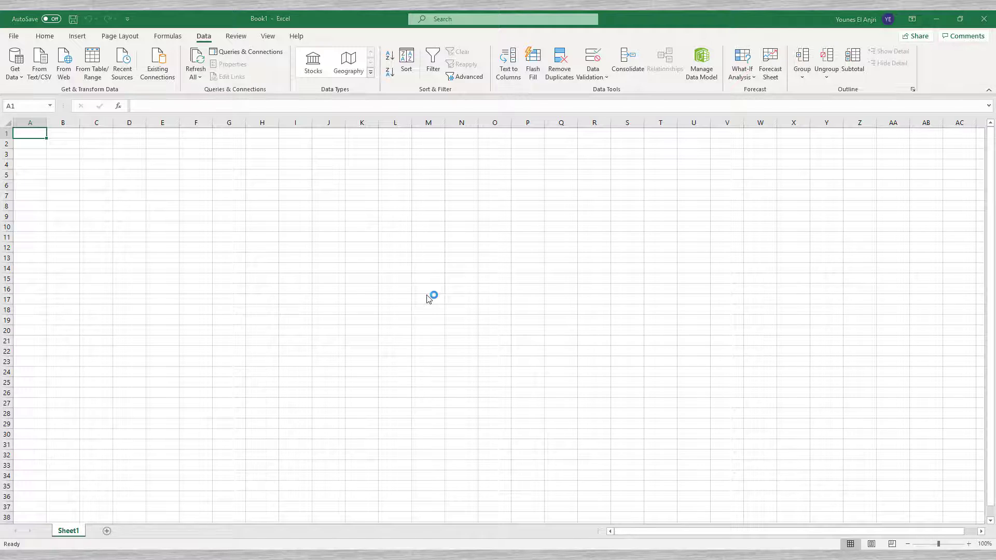
click(595, 429)
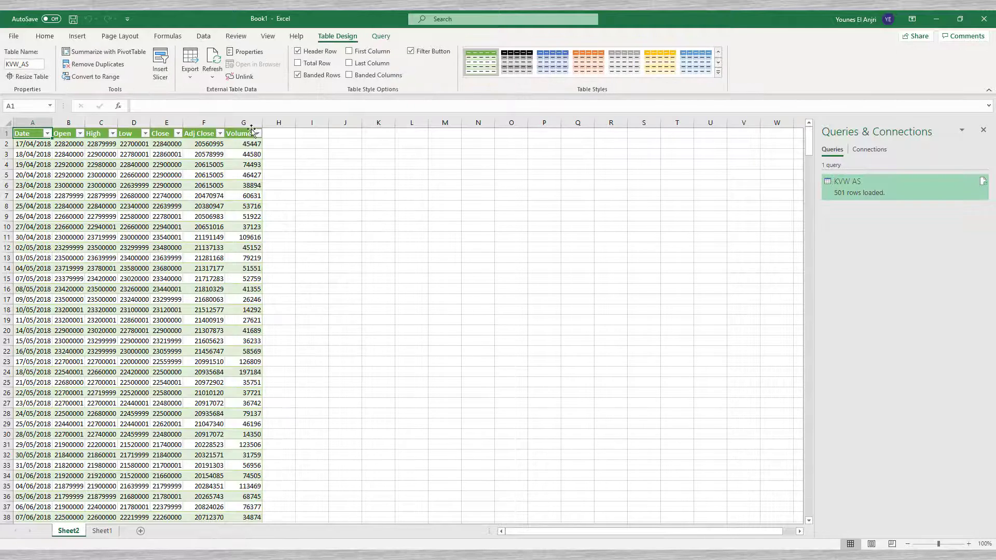
Step: Delete the Volume column and add a column headed Delta in G1, next to Adj Close
click(204, 122)
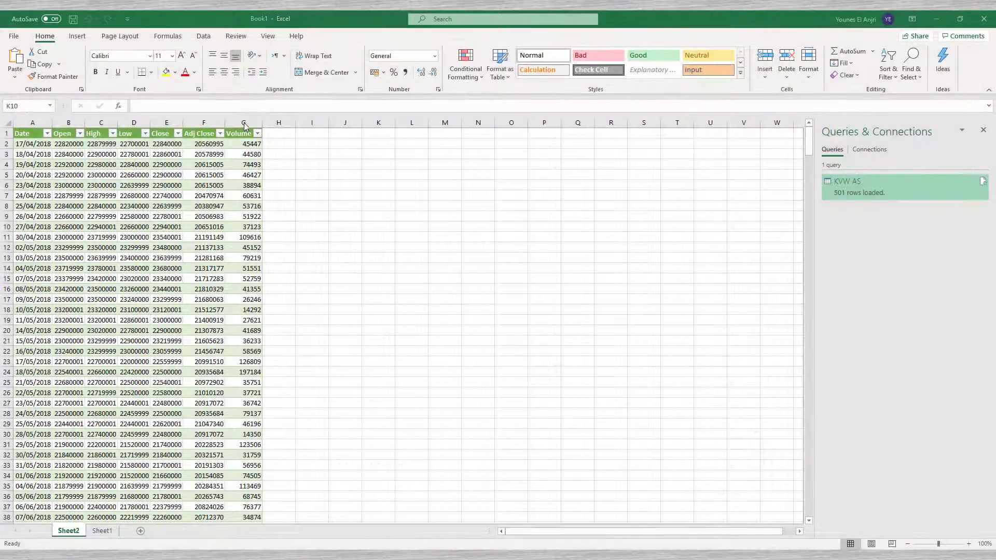
click(245, 126)
right_click(246, 126)
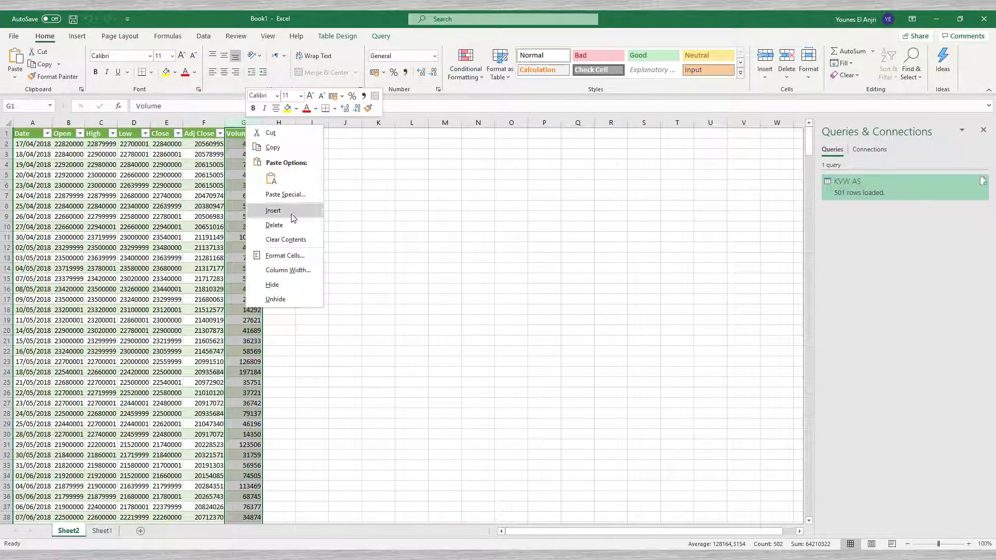
click(292, 218)
click(234, 135)
text(Delta)
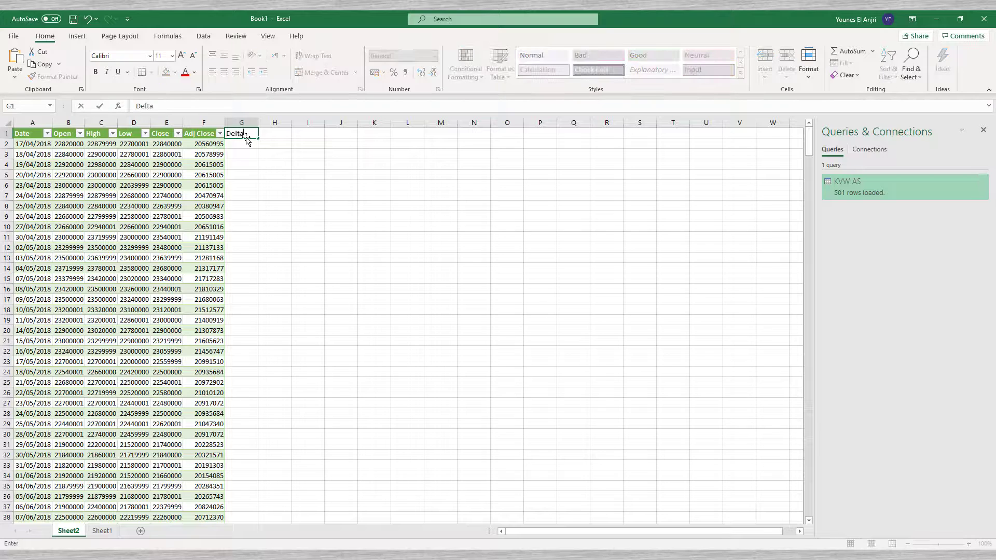
key(Return)
Step: Enter the log return formula =LN(E3/E2) in cell G3 of the Delta column
click(235, 152)
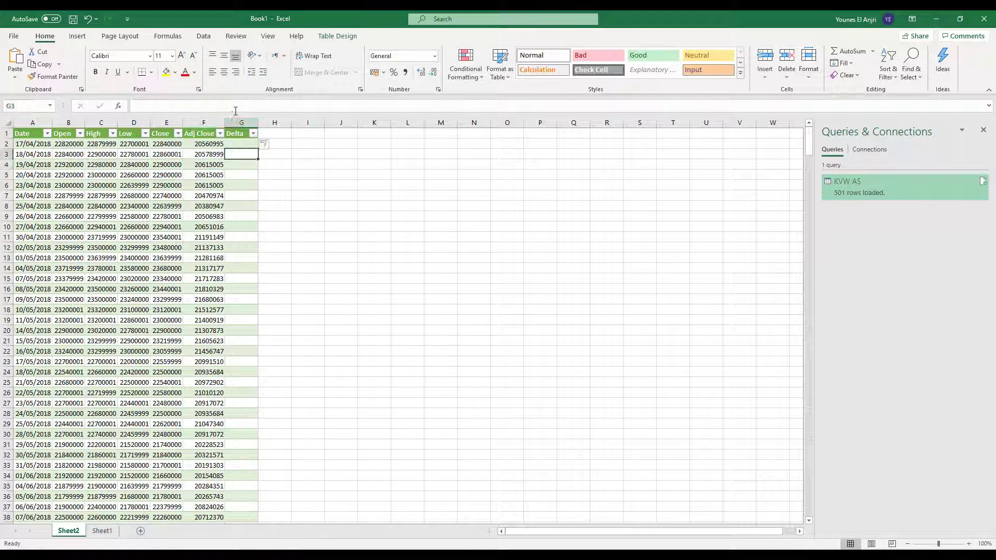
text(=LN()
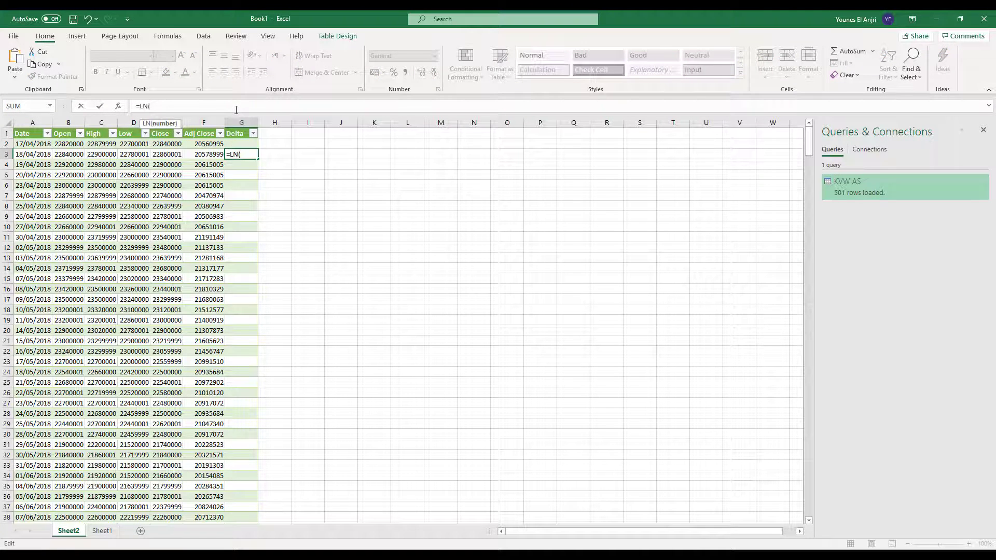
text(E3/E2)
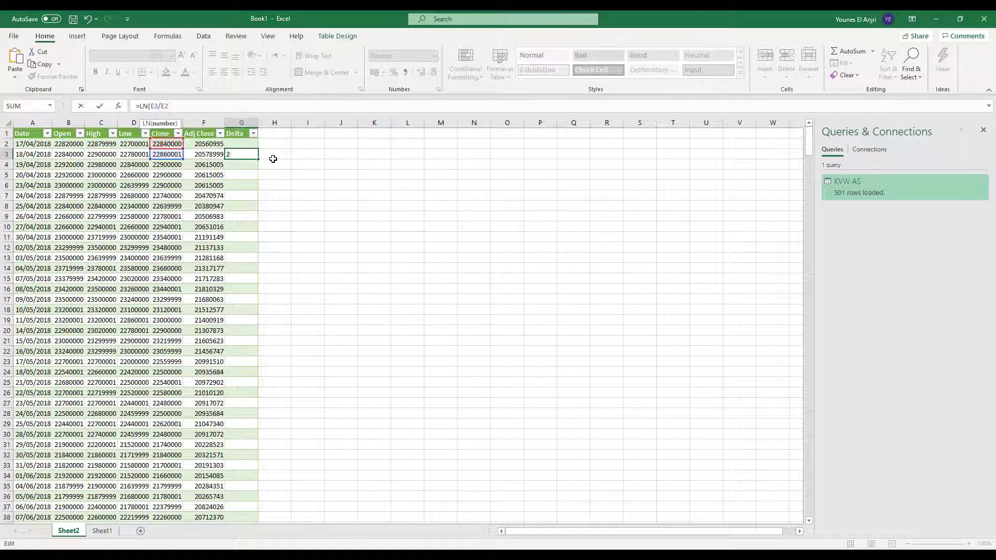
text())
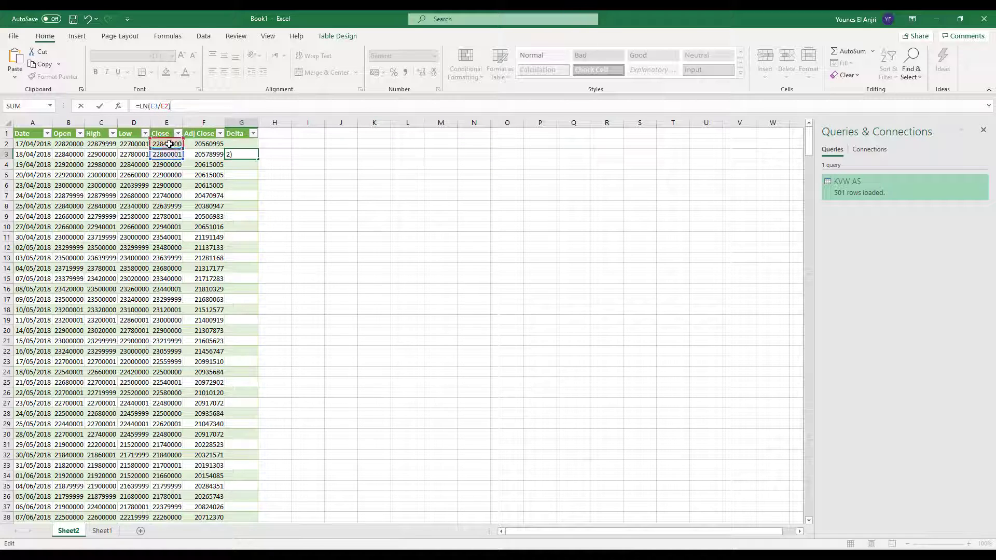
key(Return)
Step: Fill the G3 formula down the Delta column to the end of the price data
click(249, 156)
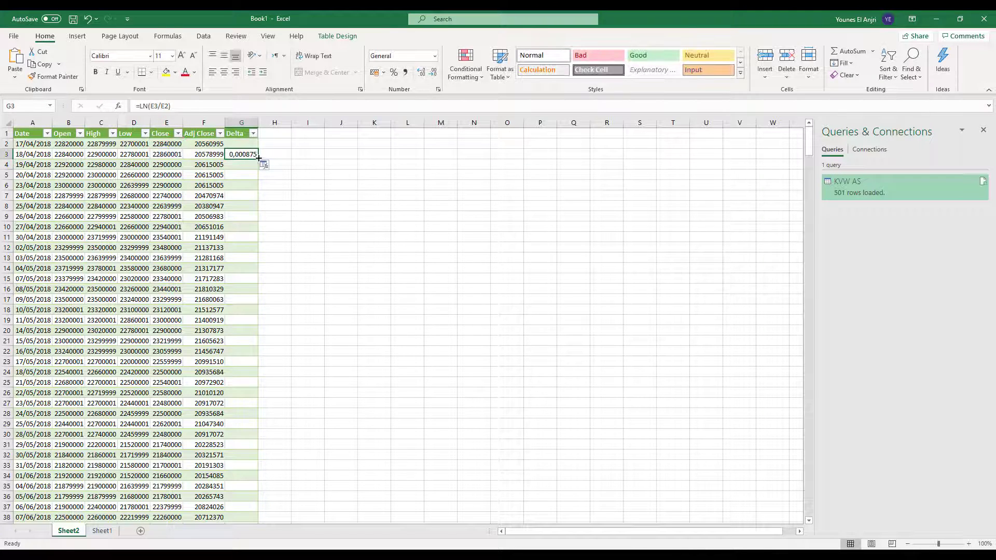
drag(258, 159, 250, 498)
click(265, 309)
scroll(262, 322, up, 17)
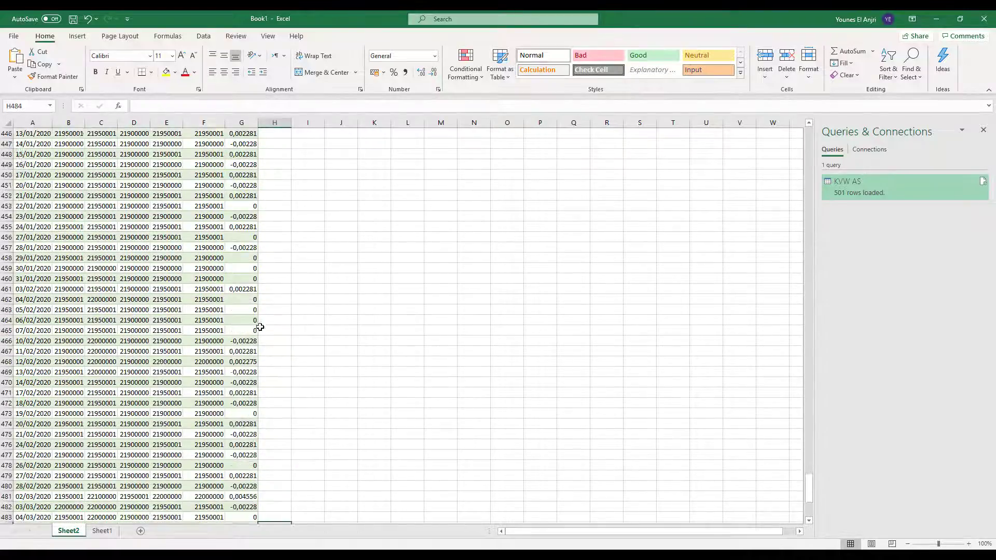
scroll(258, 324, up, 20)
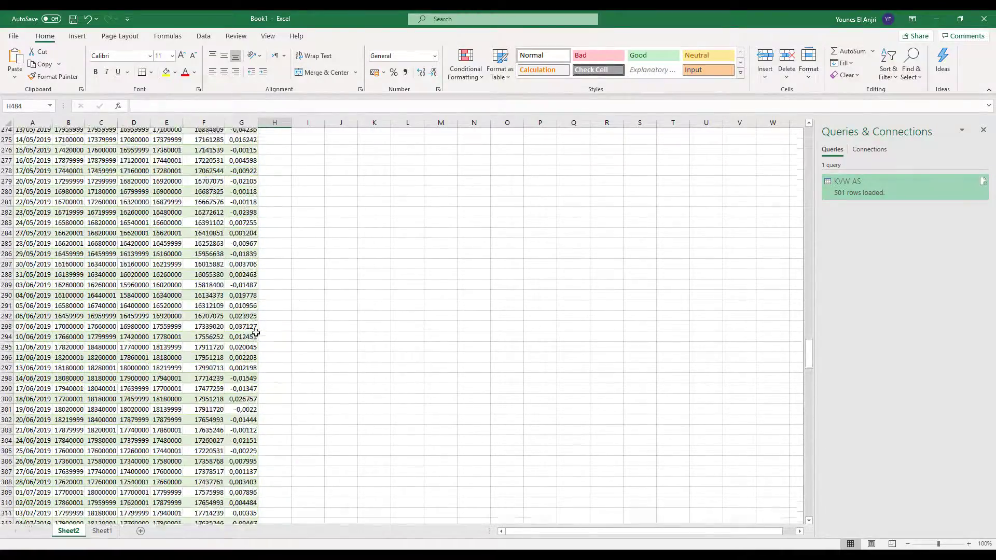
scroll(252, 311, up, 20)
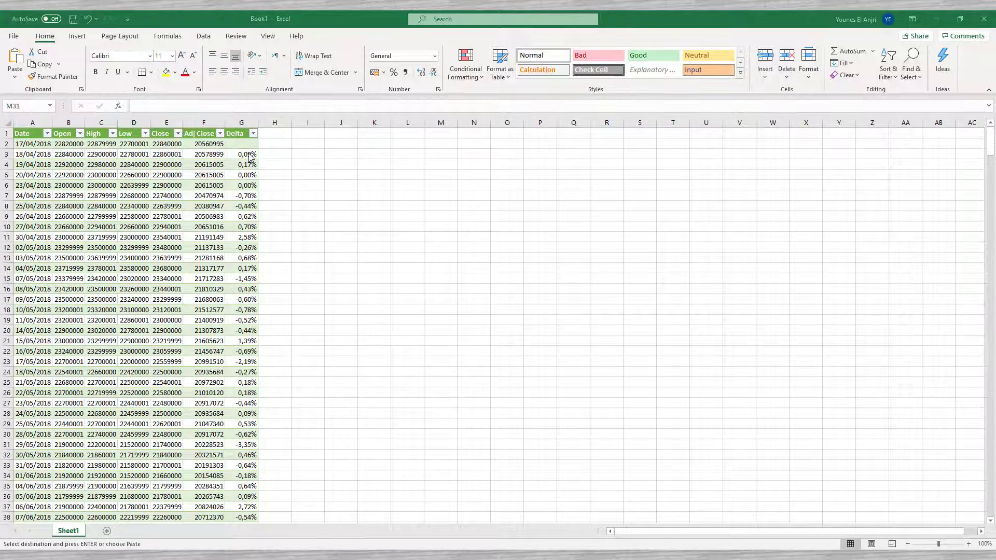
Step: Name the range of Delta values from G3 down to the last row PriceDelta
click(243, 154)
mouse_move(990, 147)
mouse_down()
mouse_move(991, 516)
mouse_move(990, 140)
mouse_up()
key(ctrl+shift+Down)
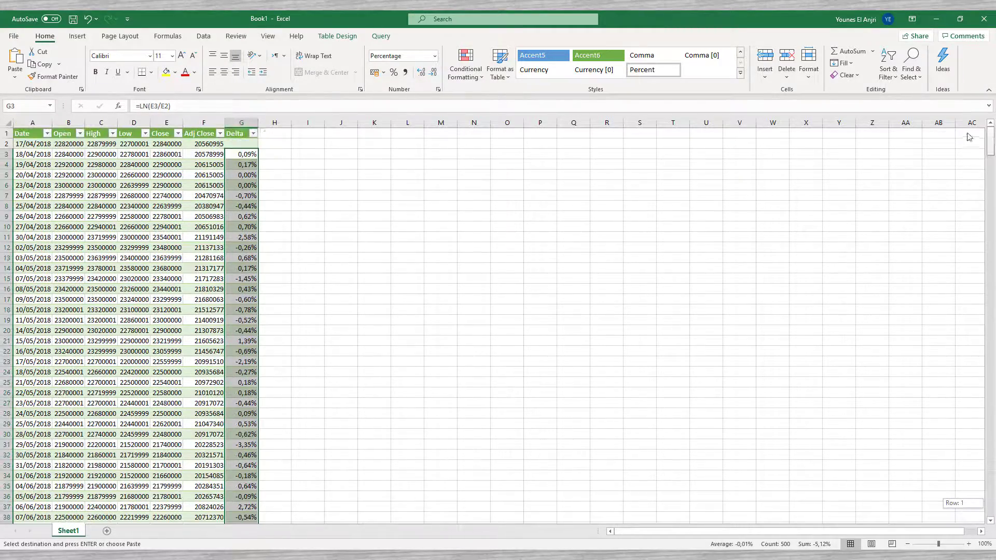
click(40, 107)
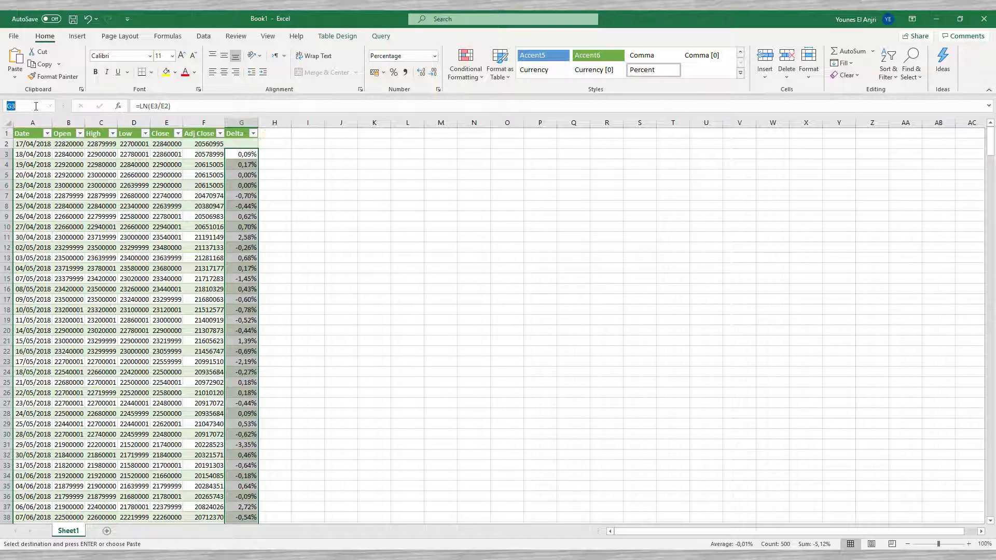
text(PriceDelta)
key(Return)
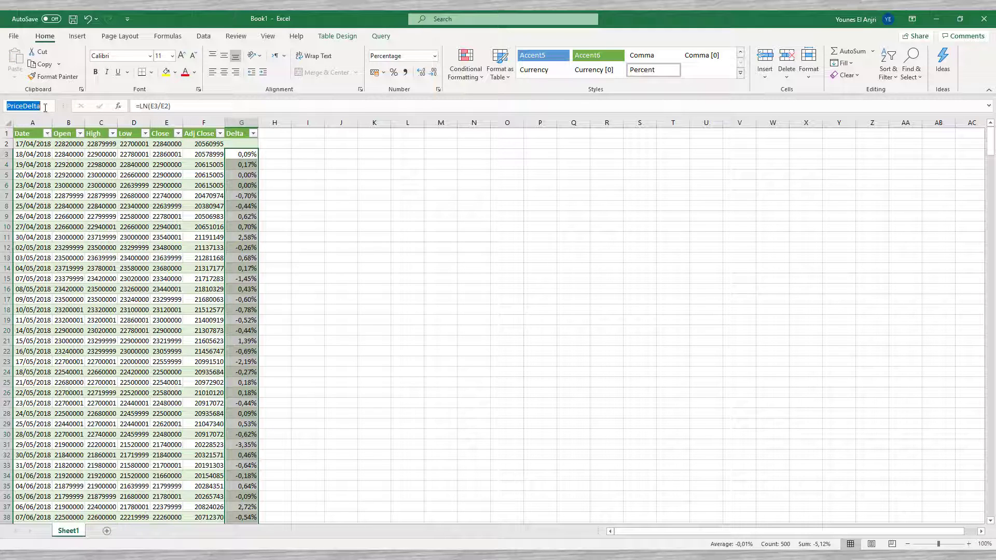
Step: Label cell I3 "Min:" and enter =MIN(PriceDelta) in J3
click(308, 186)
click(311, 155)
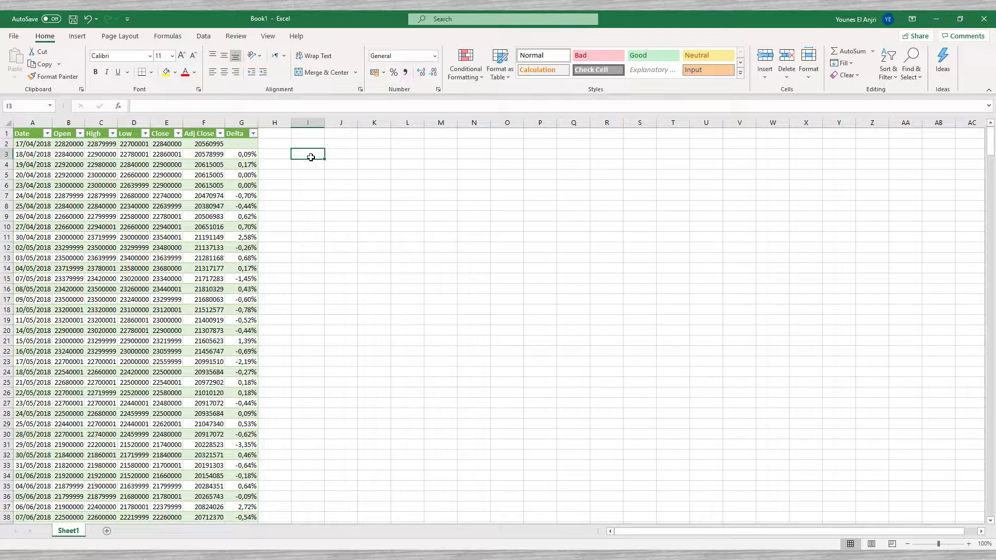
text(Min:)
key(Tab)
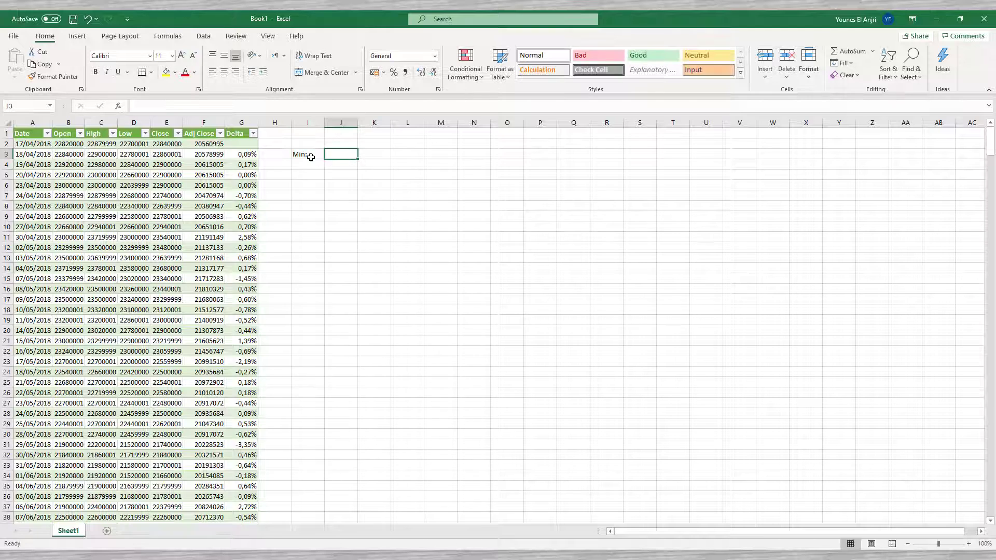
text(=MIN()
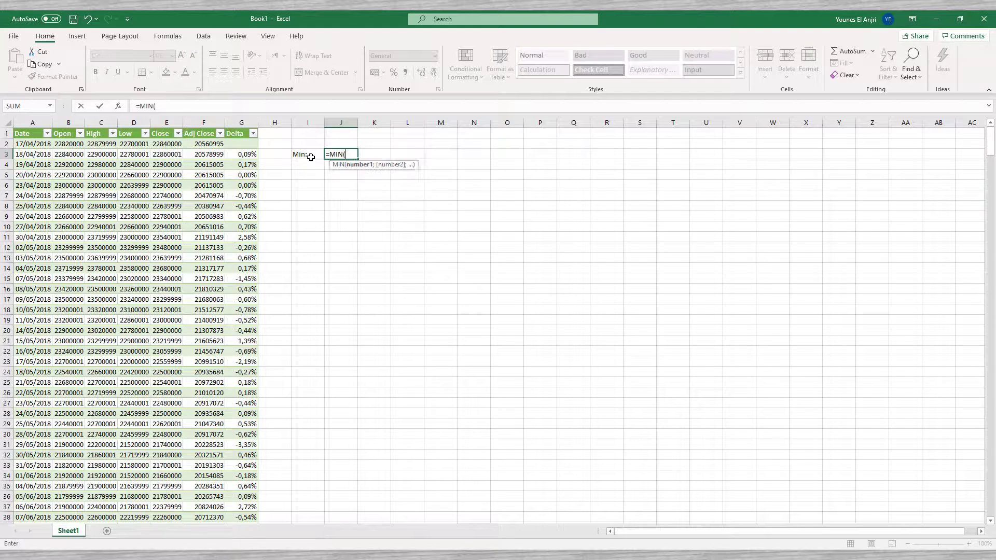
text(PriceDelta))
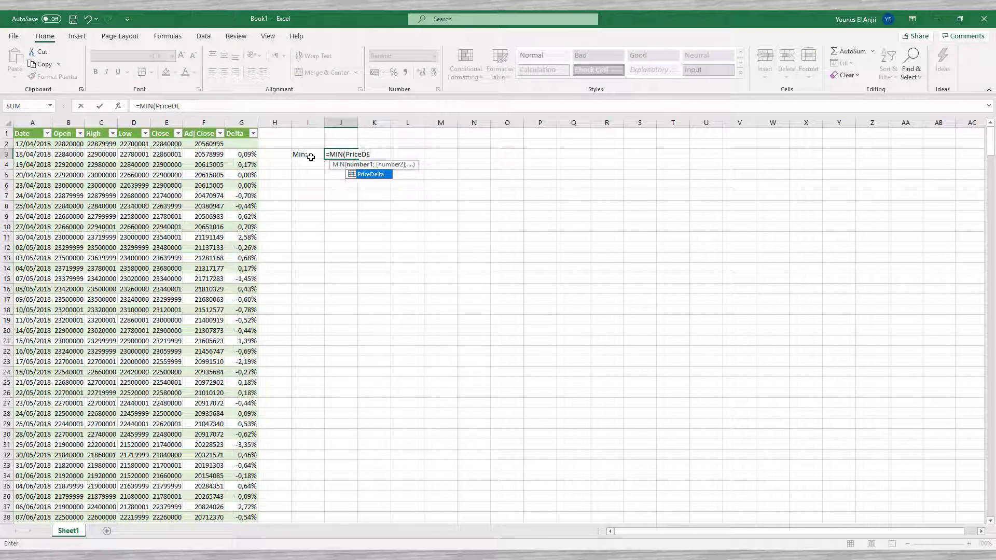
key(Return)
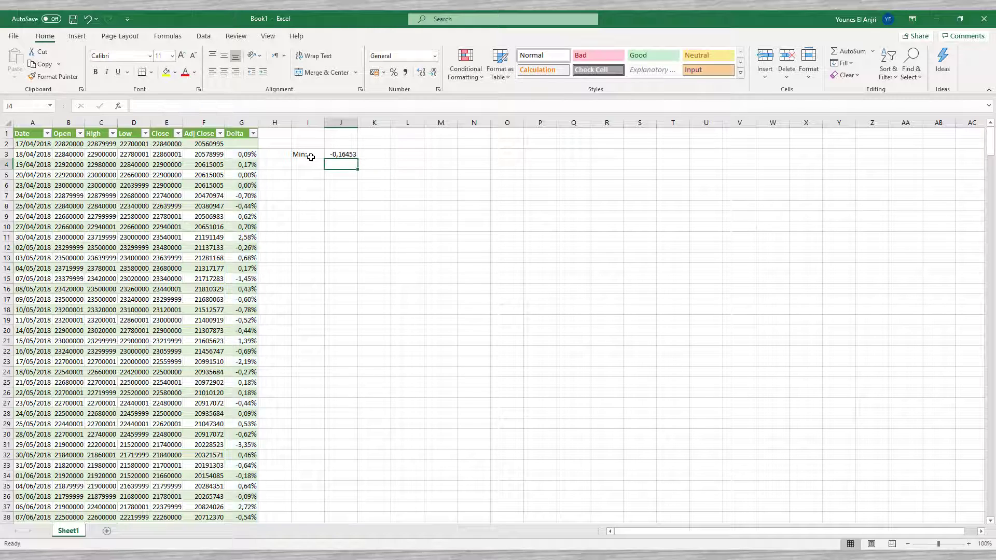
Step: Format the minimum in J3 as a percentage with two decimals
click(346, 154)
click(394, 73)
click(433, 74)
click(433, 74)
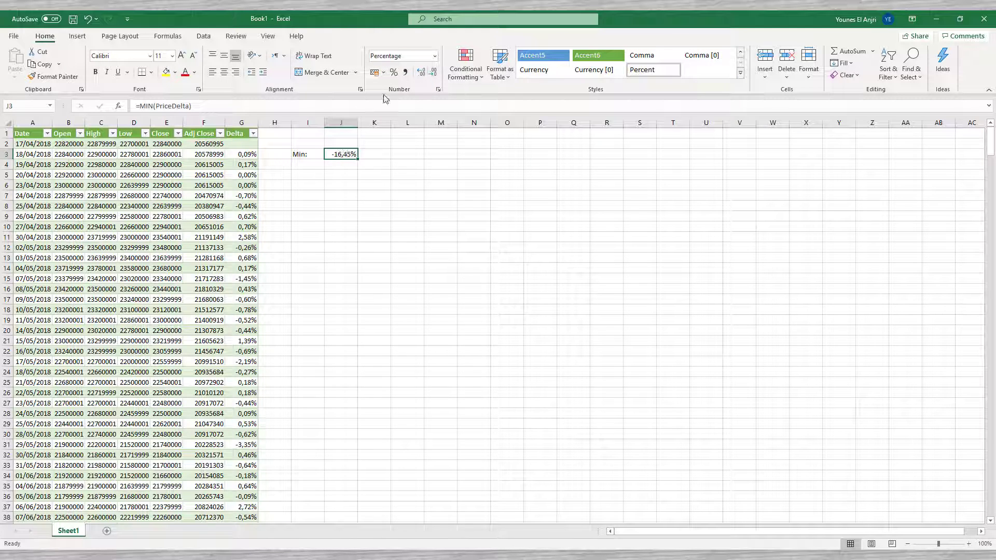
Step: Label cell I4 "Max:" and enter =MAX(PriceDelta) in J4, accepting the formula correction
click(314, 164)
text(Max)
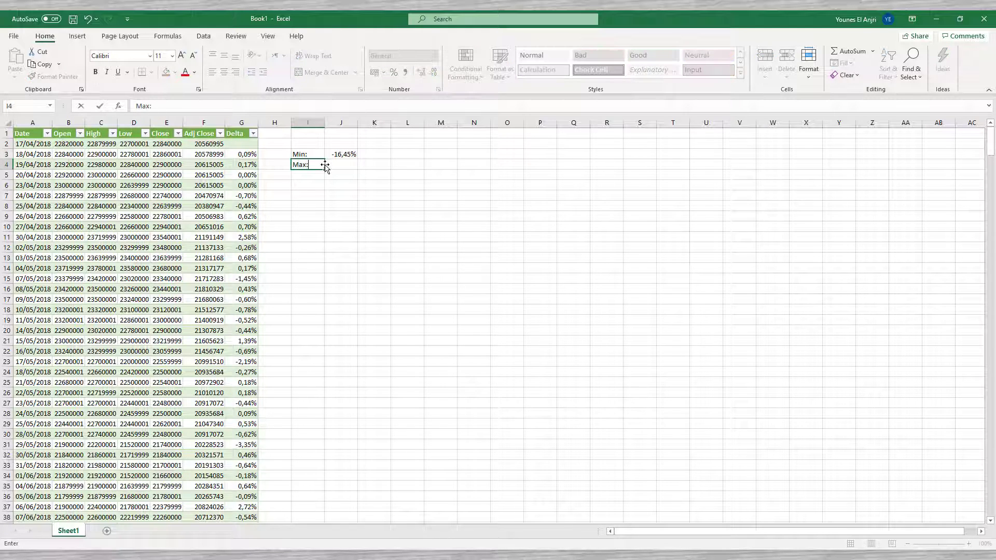
text(:)
key(Tab)
text(=ma)
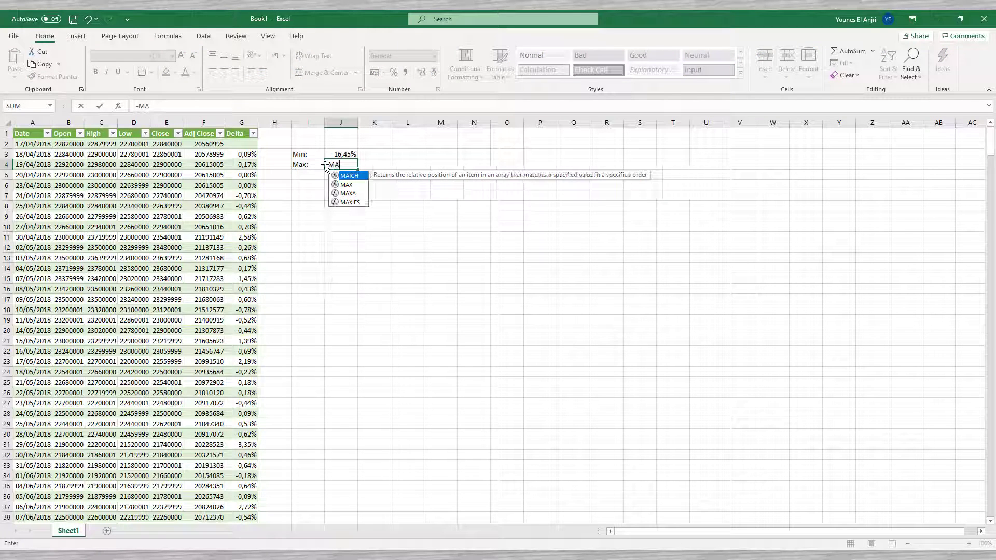
key(BackSpace)
key(BackSpace)
text(M)
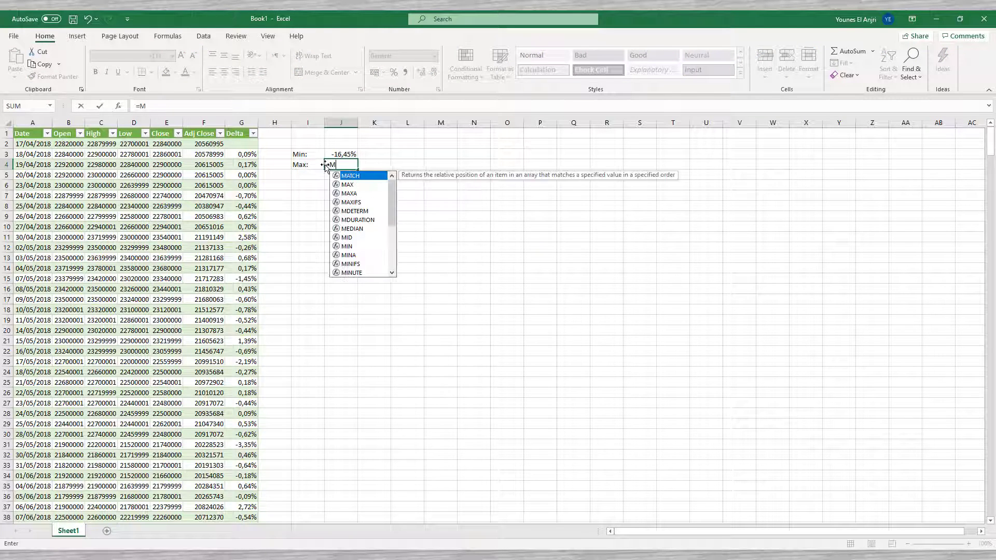
text(AX(Pri)
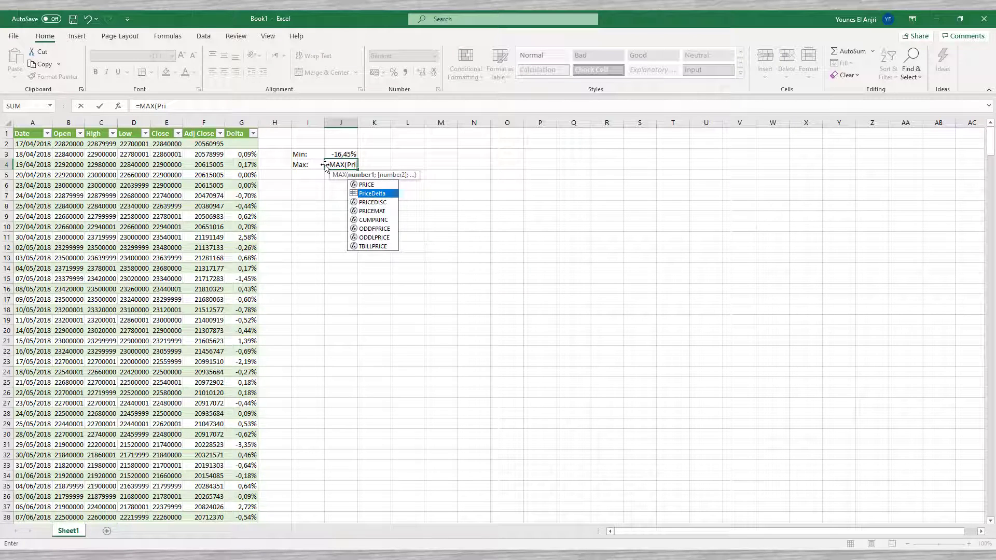
key(Tab)
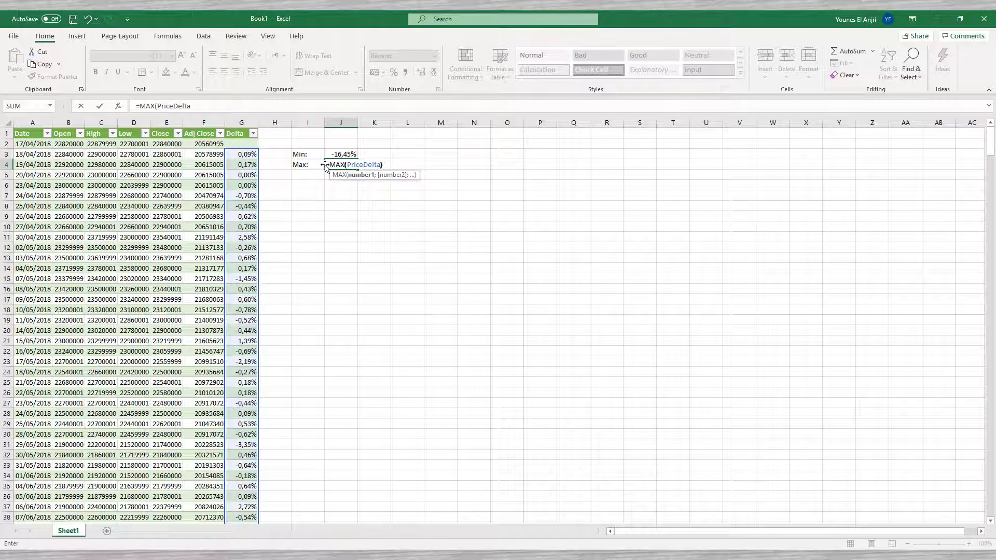
text())
key(Return)
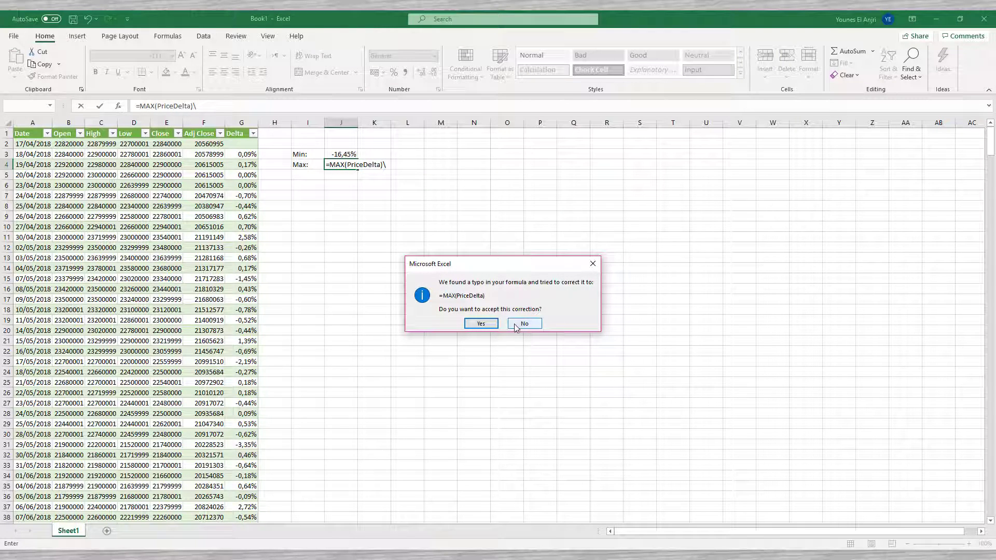
click(483, 326)
Step: Format the maximum in J4 as a percentage with two decimals
click(348, 164)
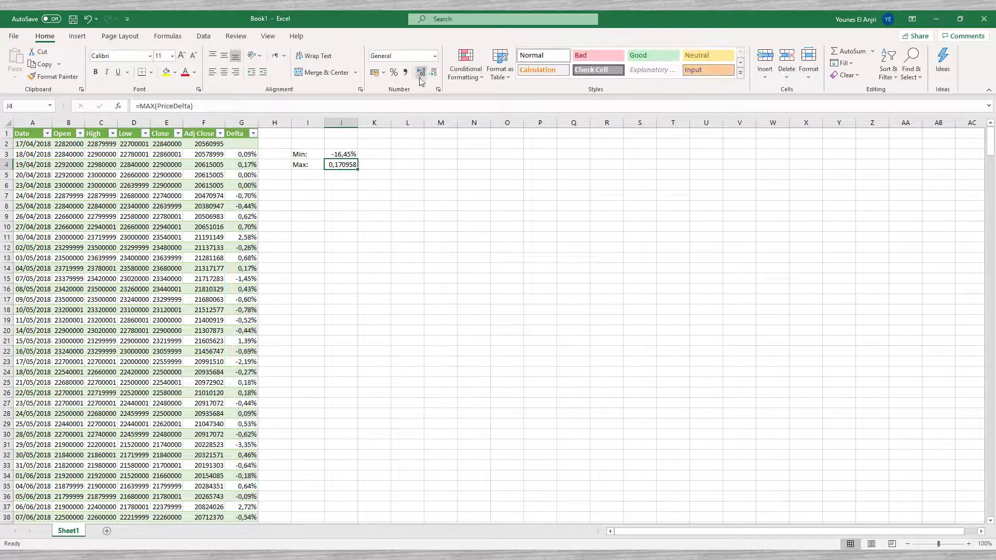
click(394, 72)
double_click(422, 76)
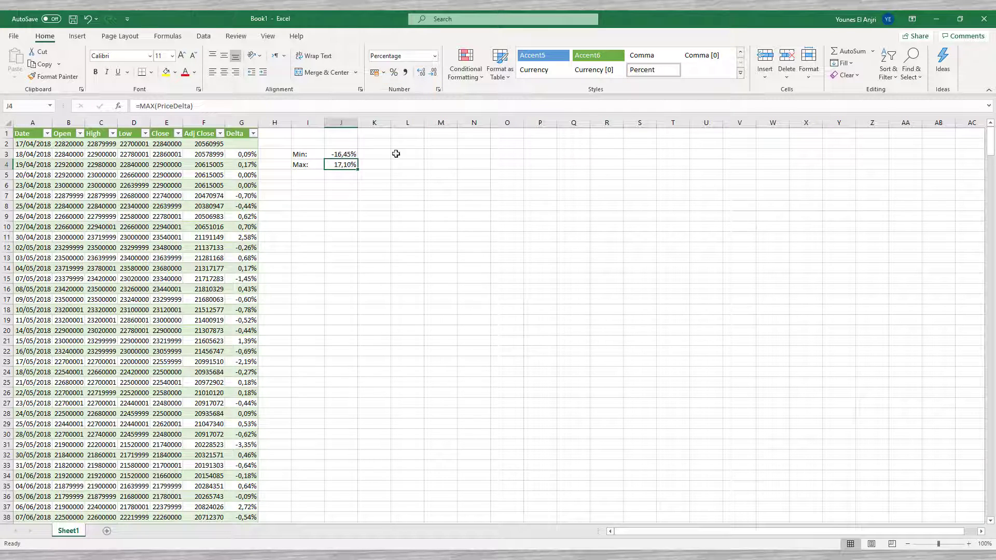
Step: Select the range I2:J6 around the Min and Max summary
drag(308, 144, 347, 185)
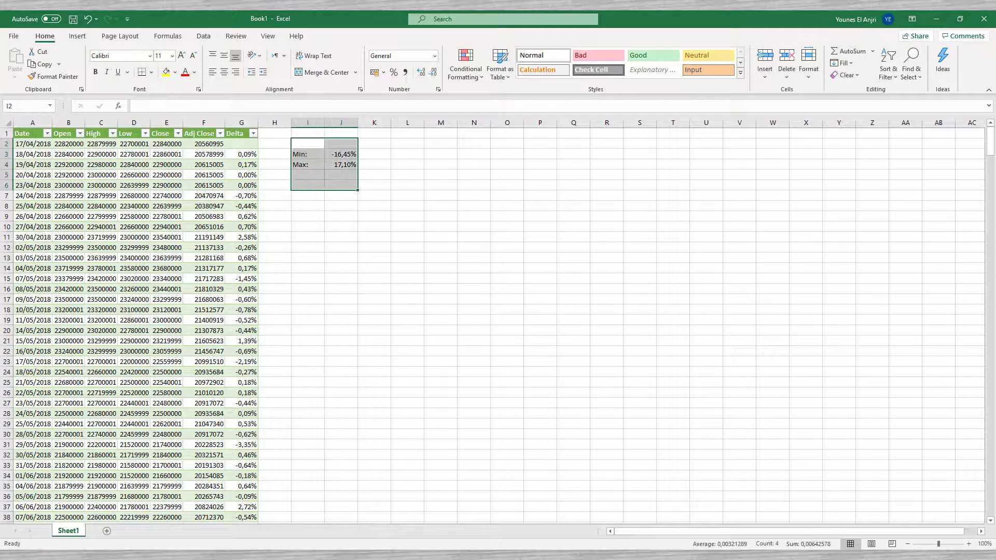